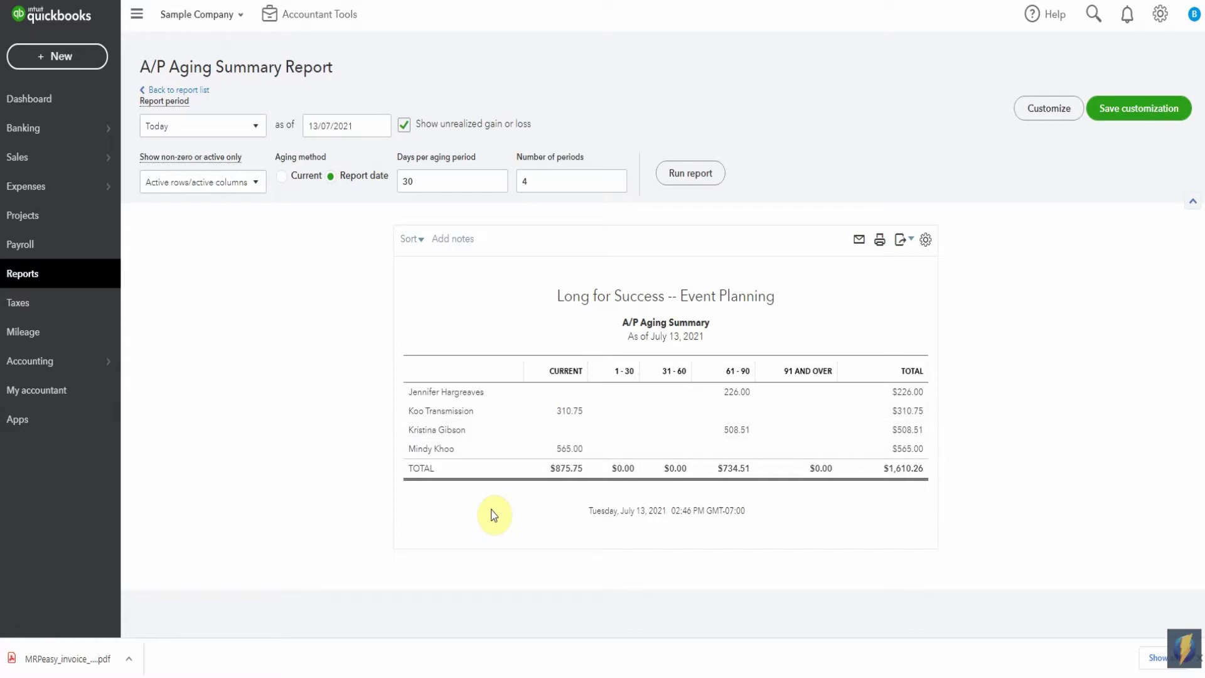
- Search the suppliers list for 'khoo' and open the individual supplier under Khoo Transmission
left_click(59, 191)
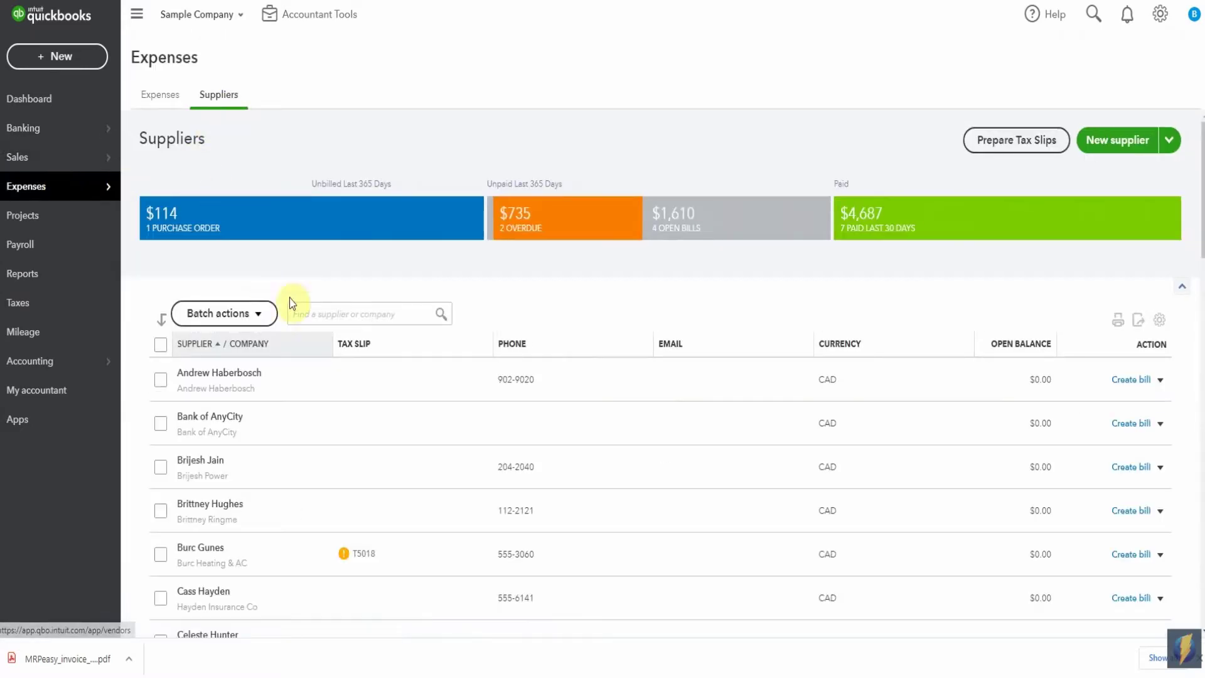
left_click(312, 311)
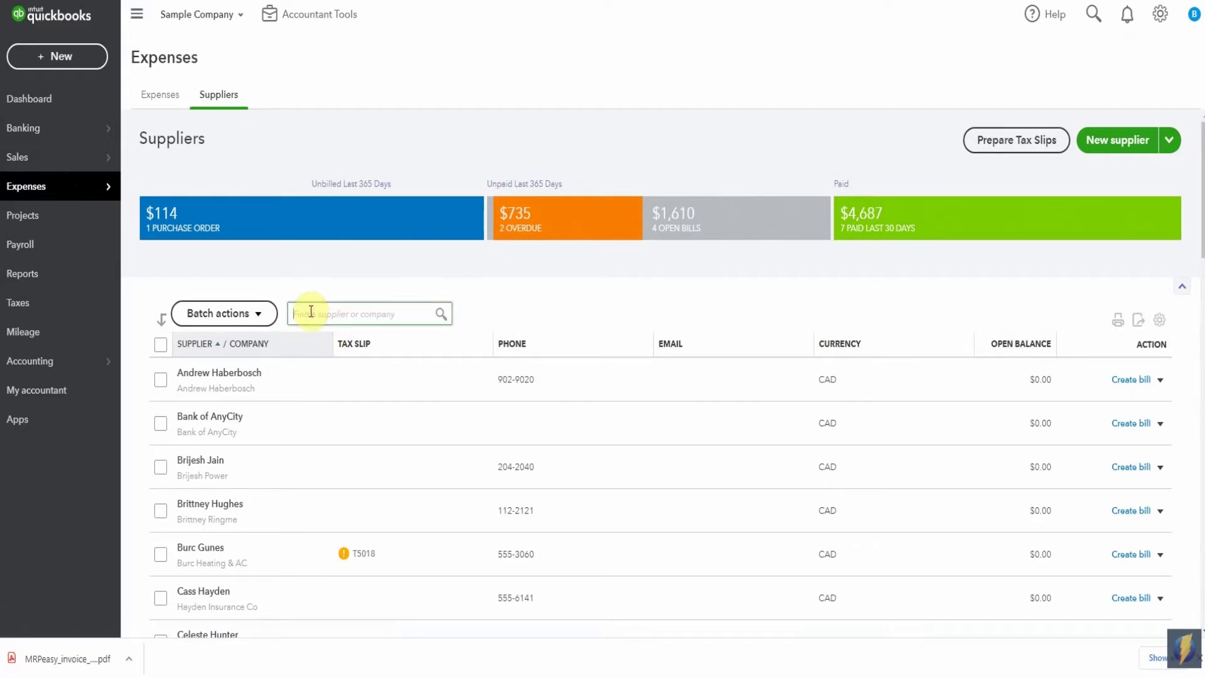
type("khoo")
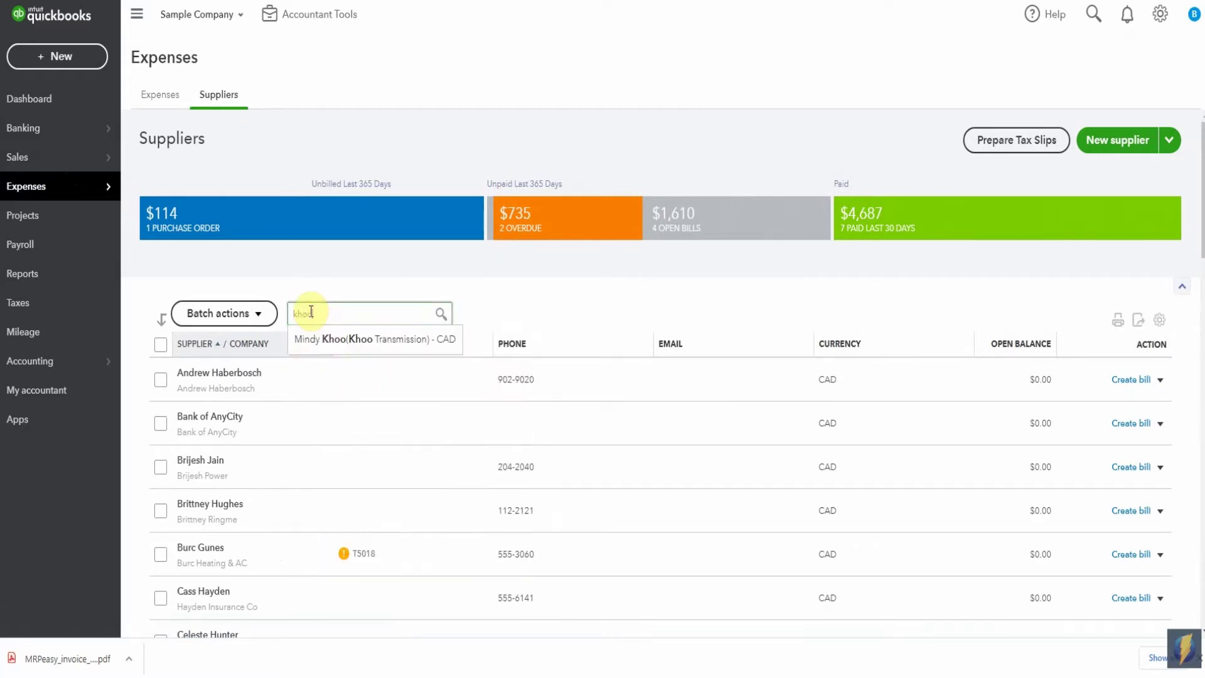
left_click(323, 339)
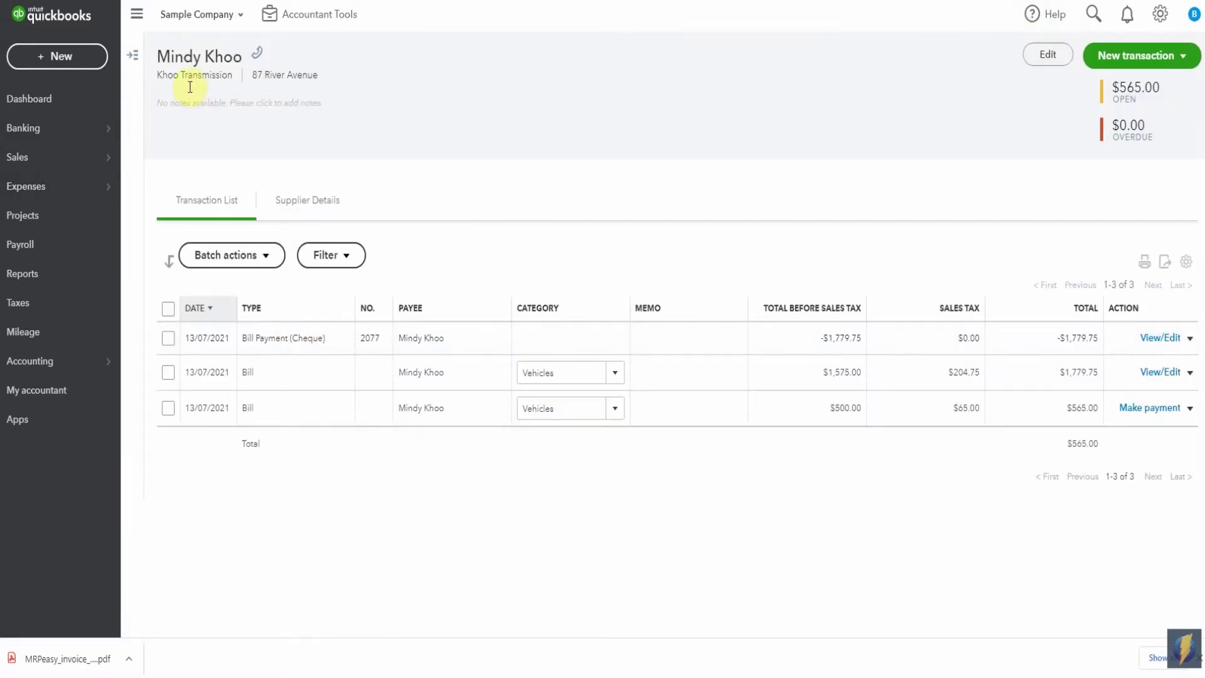
- Filter the side supplier list for 'koo' and open Koo Transmission's page with its $310.75 bill and $197.75 expense
left_click(132, 55)
left_click(158, 82)
type("koo")
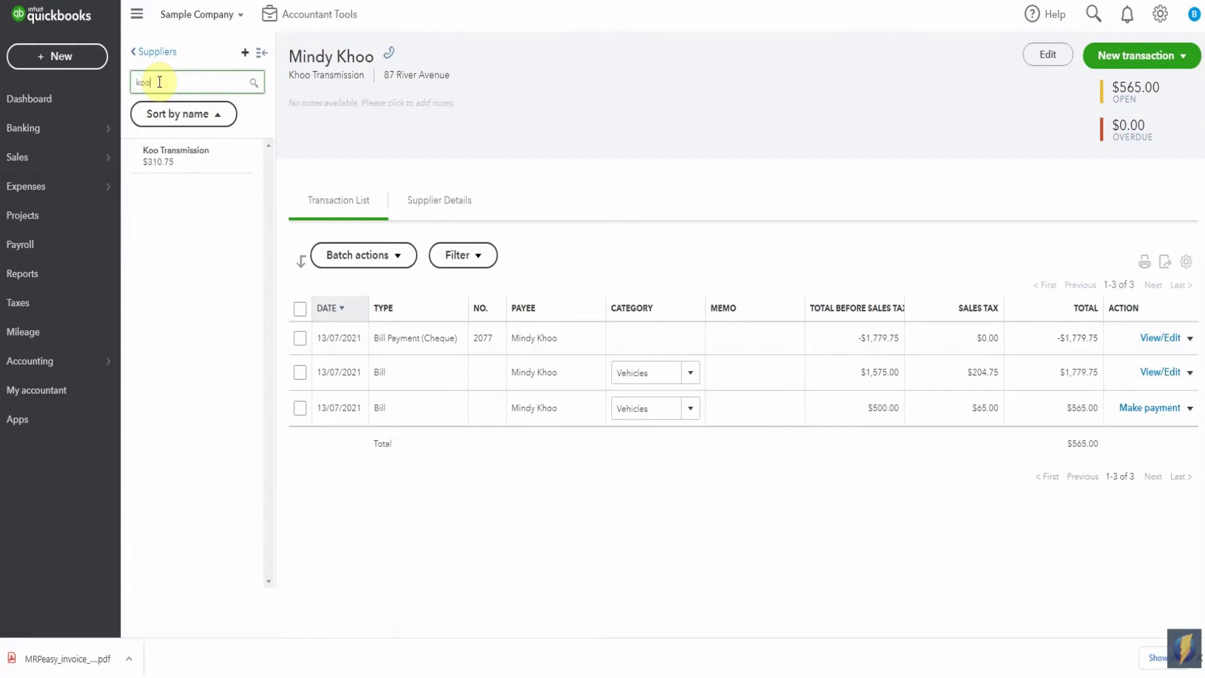
left_click(171, 162)
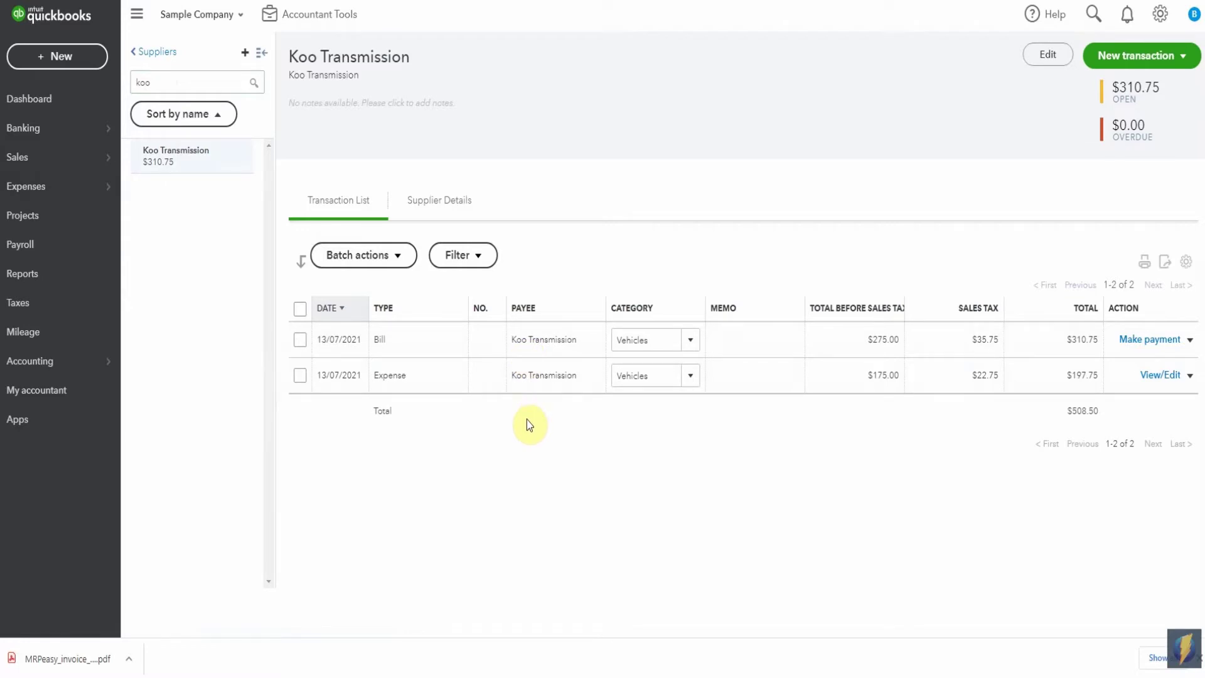
- Refilter the side list for 'khoo' and open the individual supplier holding the $565.00 and $1,779.75 bills
double_click(192, 77)
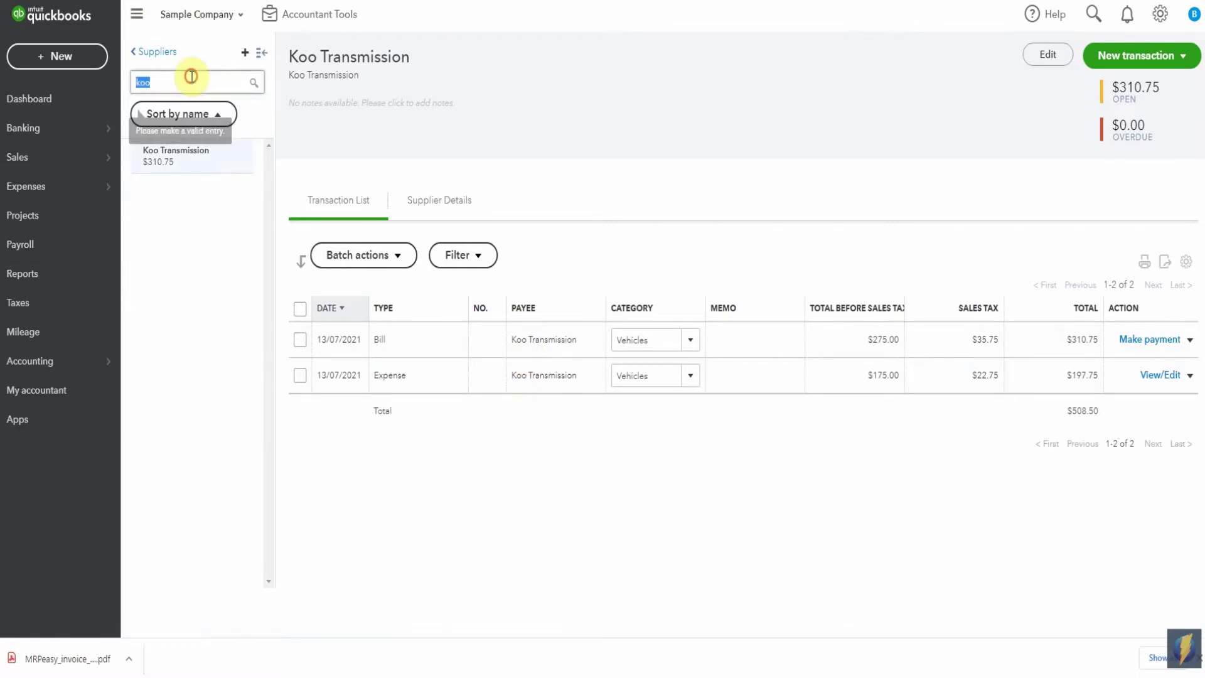
type("kn")
key("BackSpace")
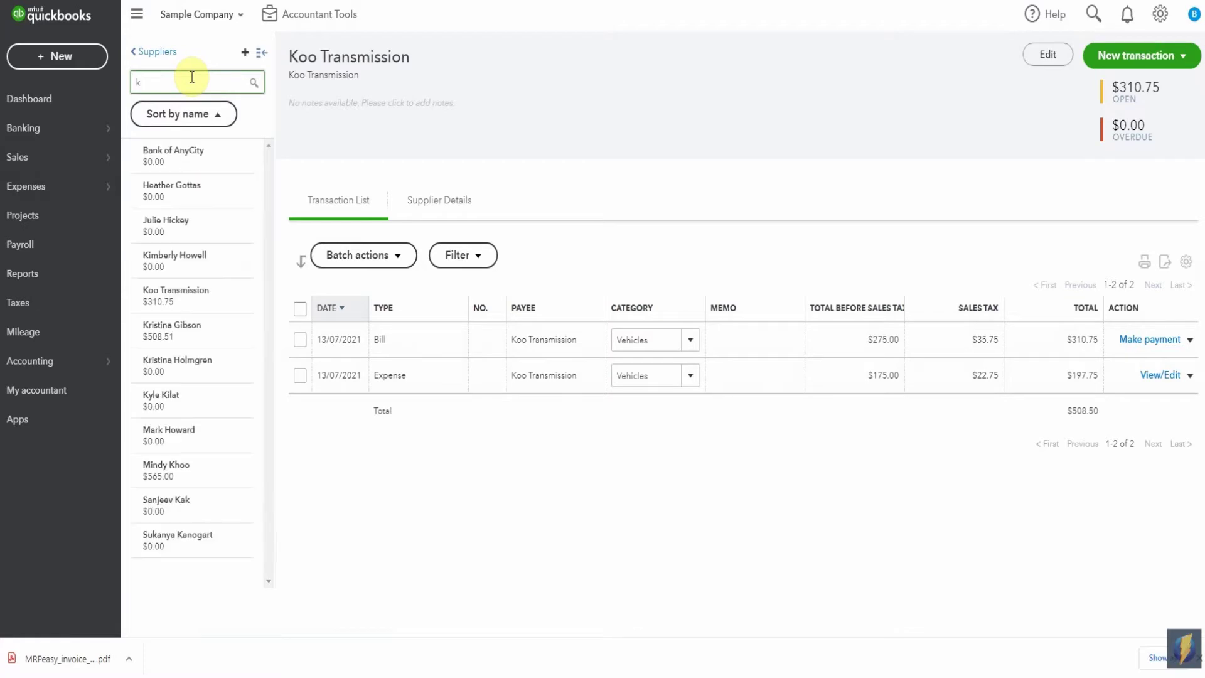
type("hoo")
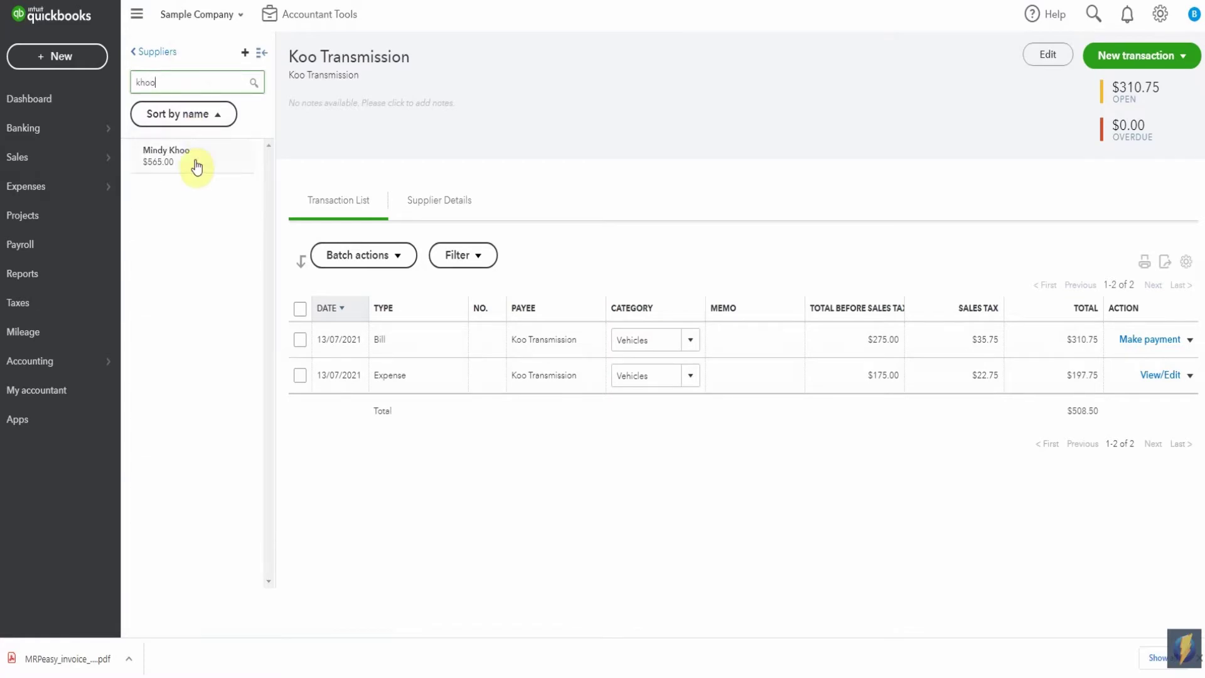
left_click(196, 166)
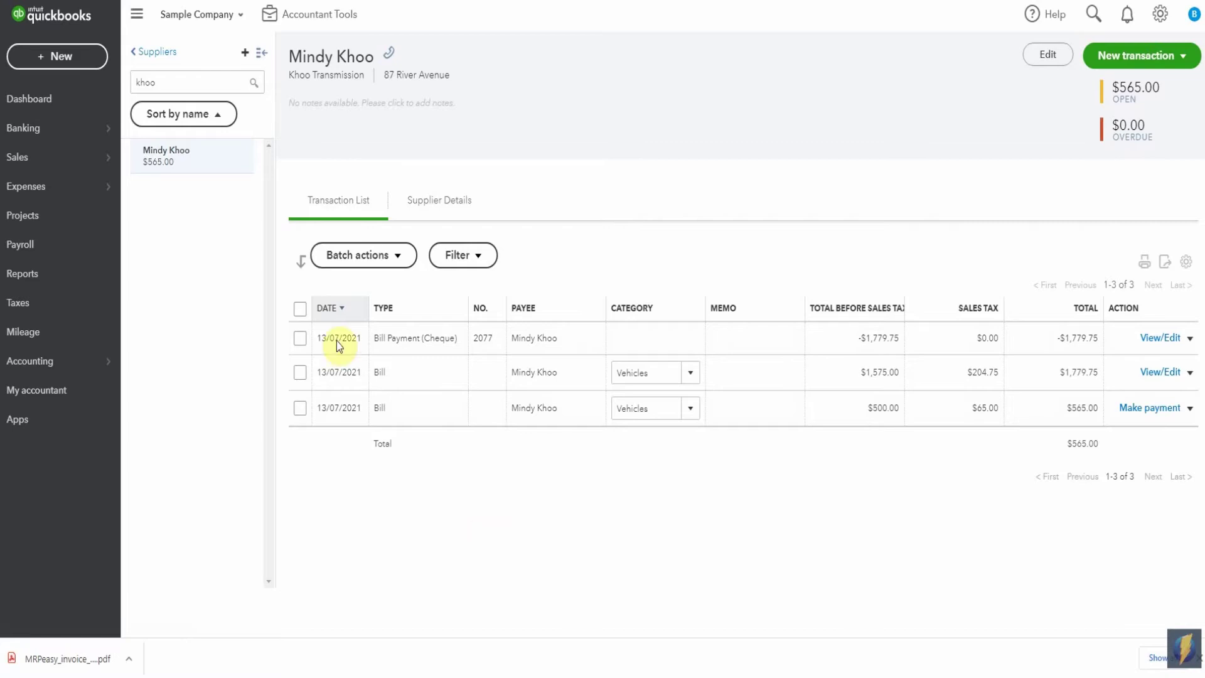
double_click(173, 78)
- Open Koo Transmission and change its company and display name to Khoo Transmission
type("koo")
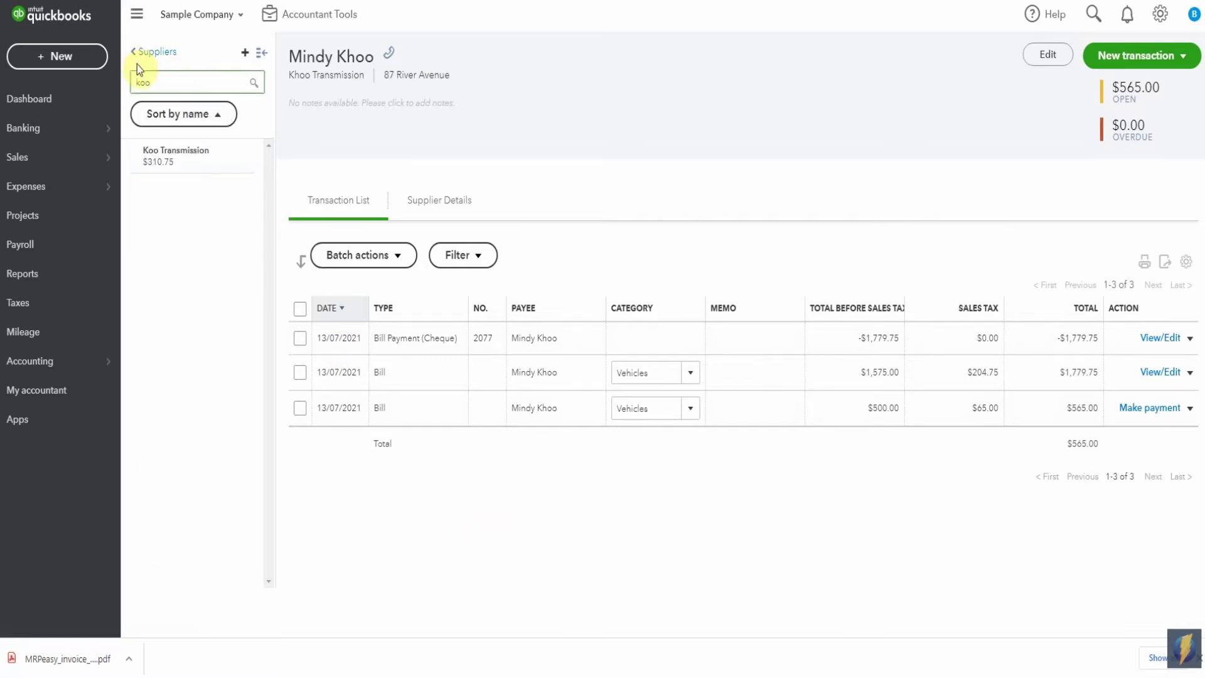
left_click(160, 160)
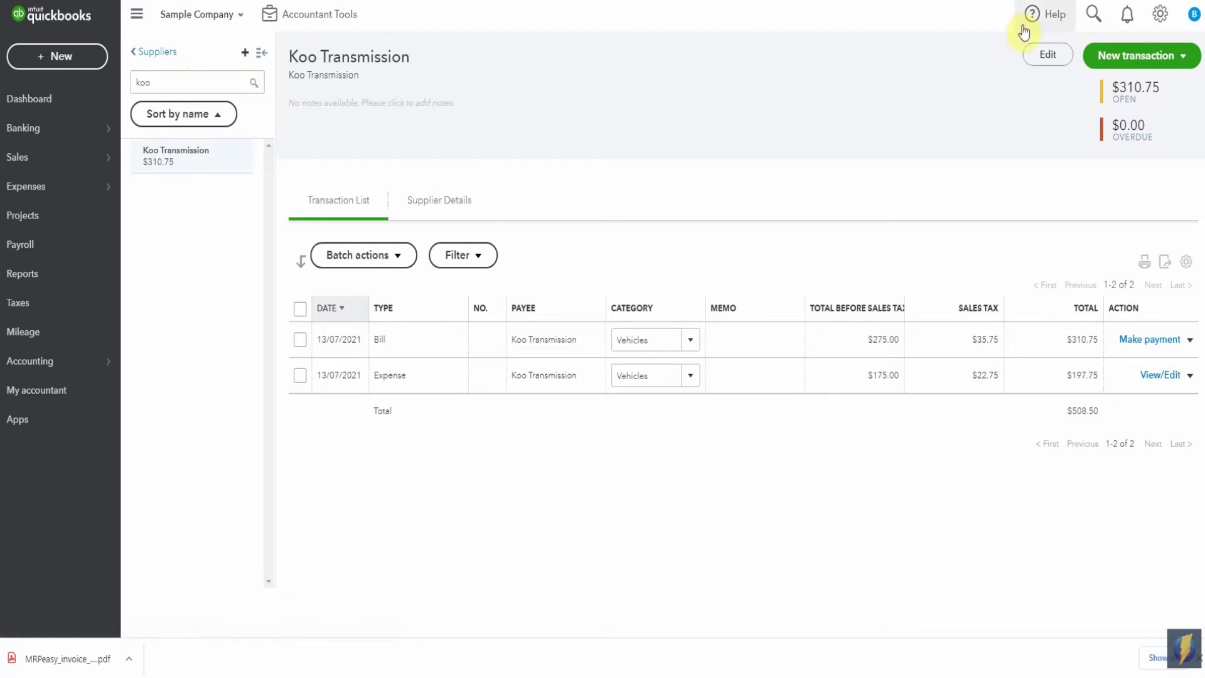
left_click(1037, 55)
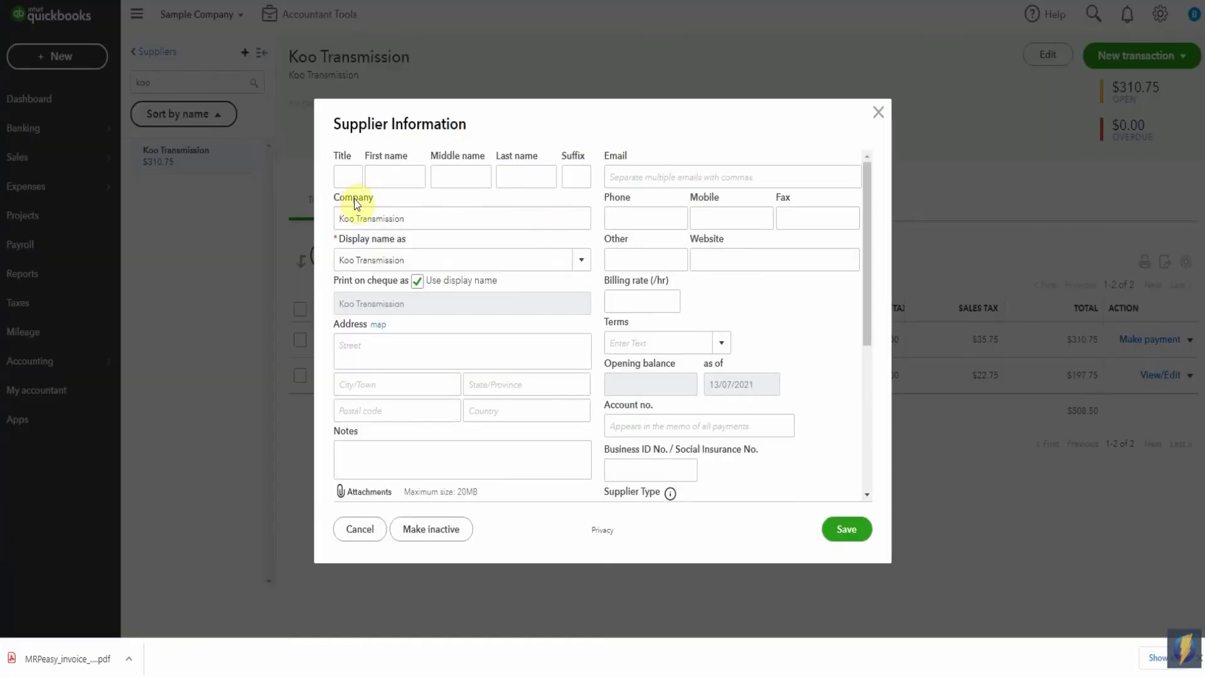
left_click(347, 220)
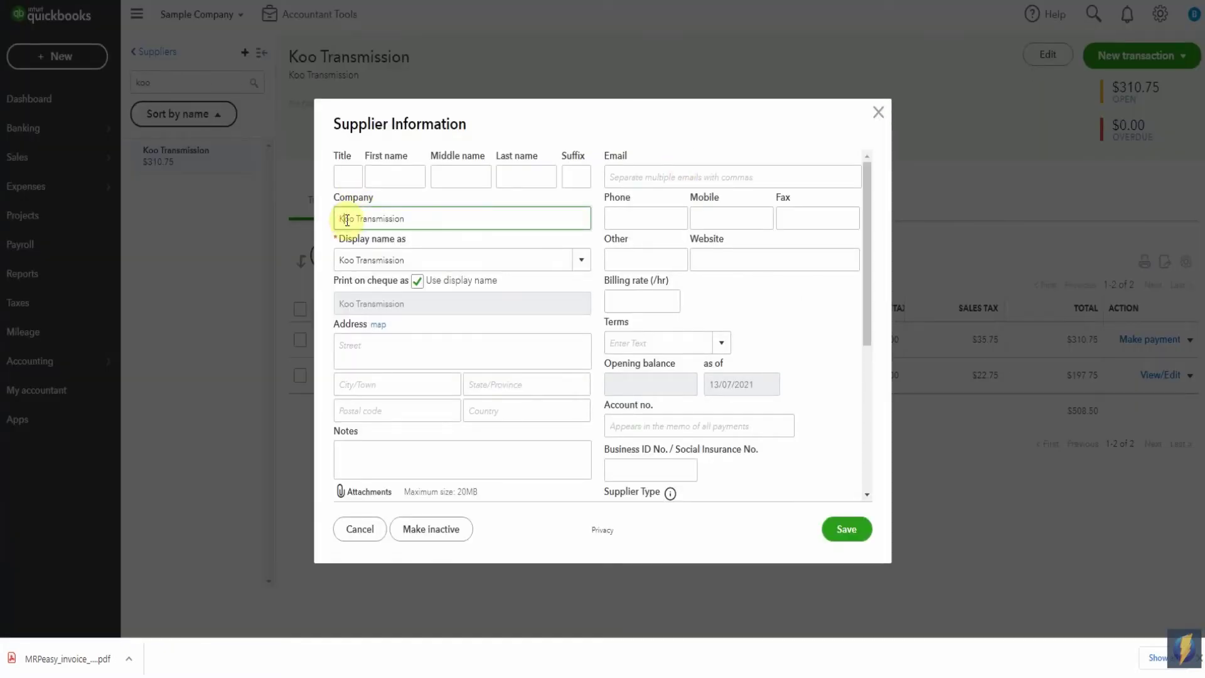
type("h")
key("Tab")
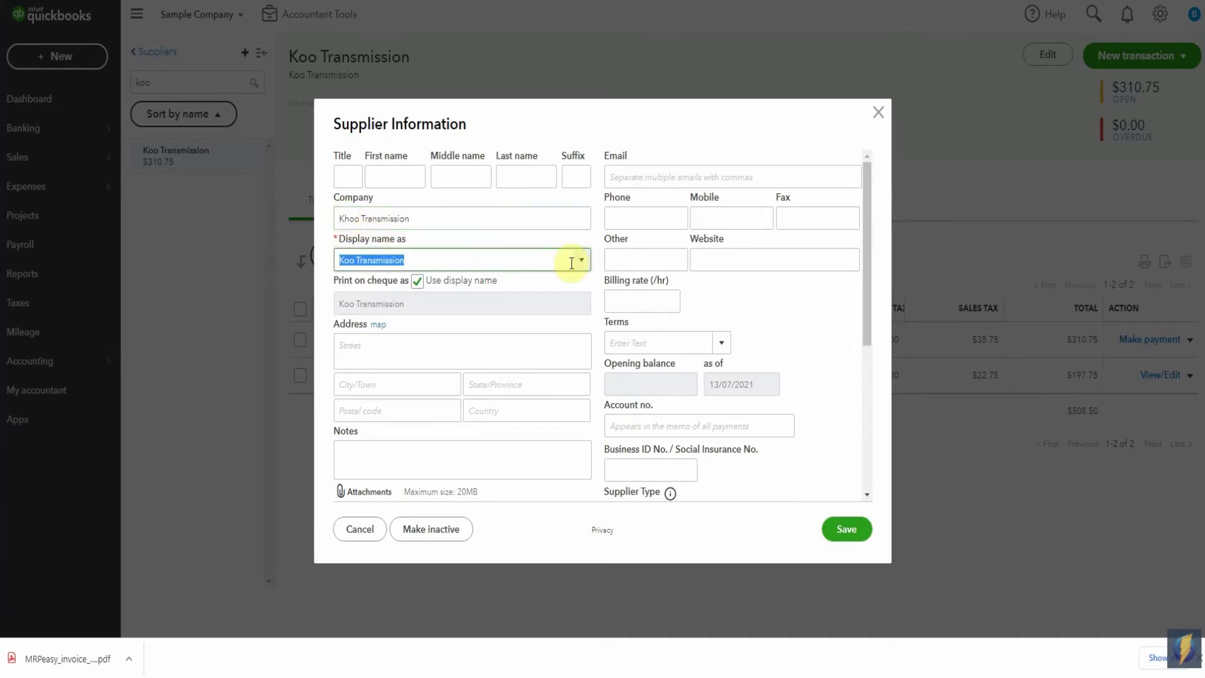
left_click(581, 260)
left_click(448, 285)
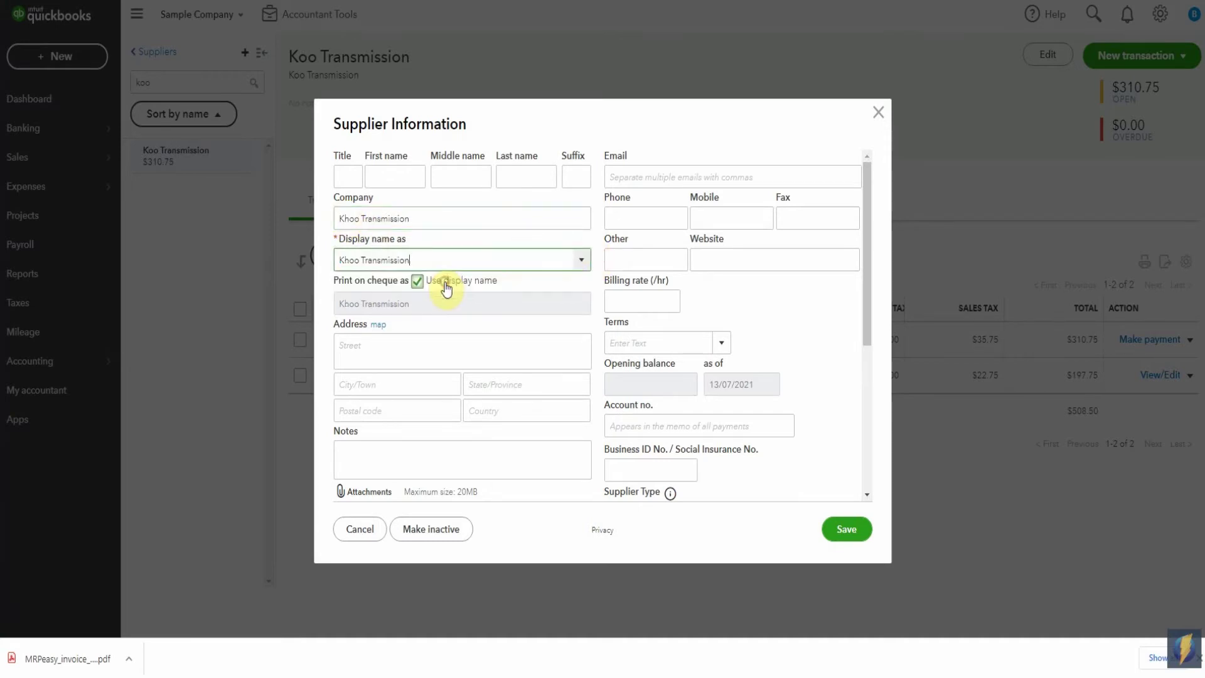
left_click(843, 529)
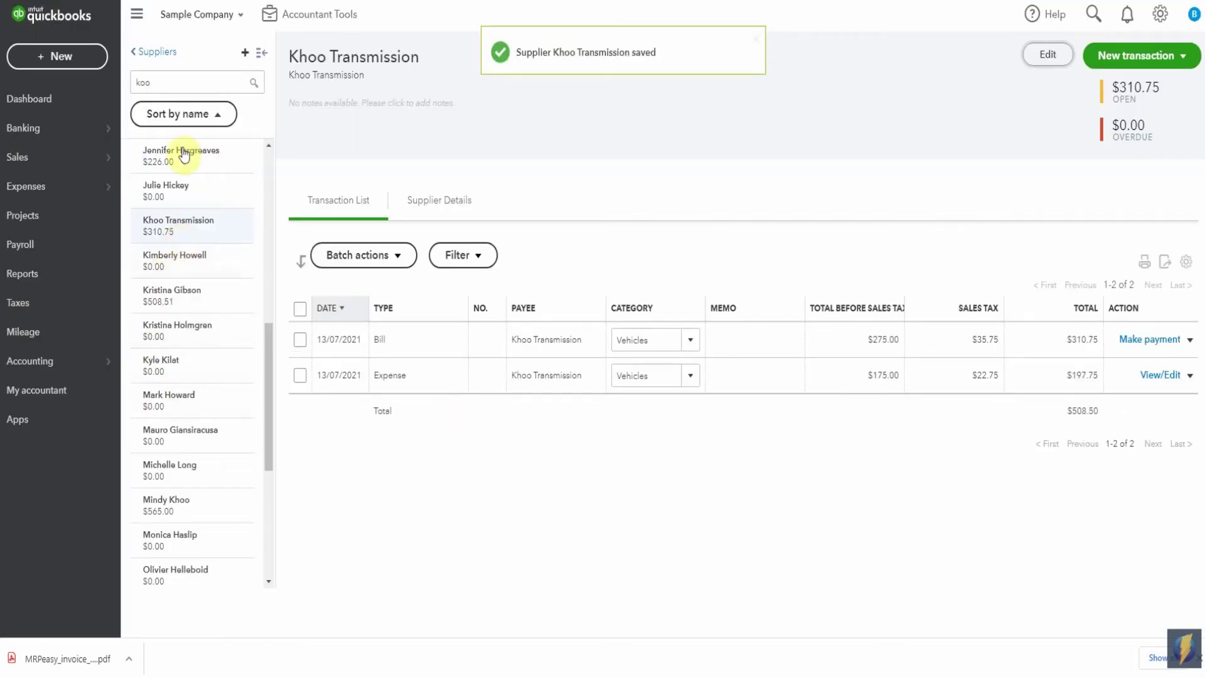
- Filter for 'min', set that supplier's display name to Khoo Transmission, and accept the merge
double_click(172, 82)
type("min")
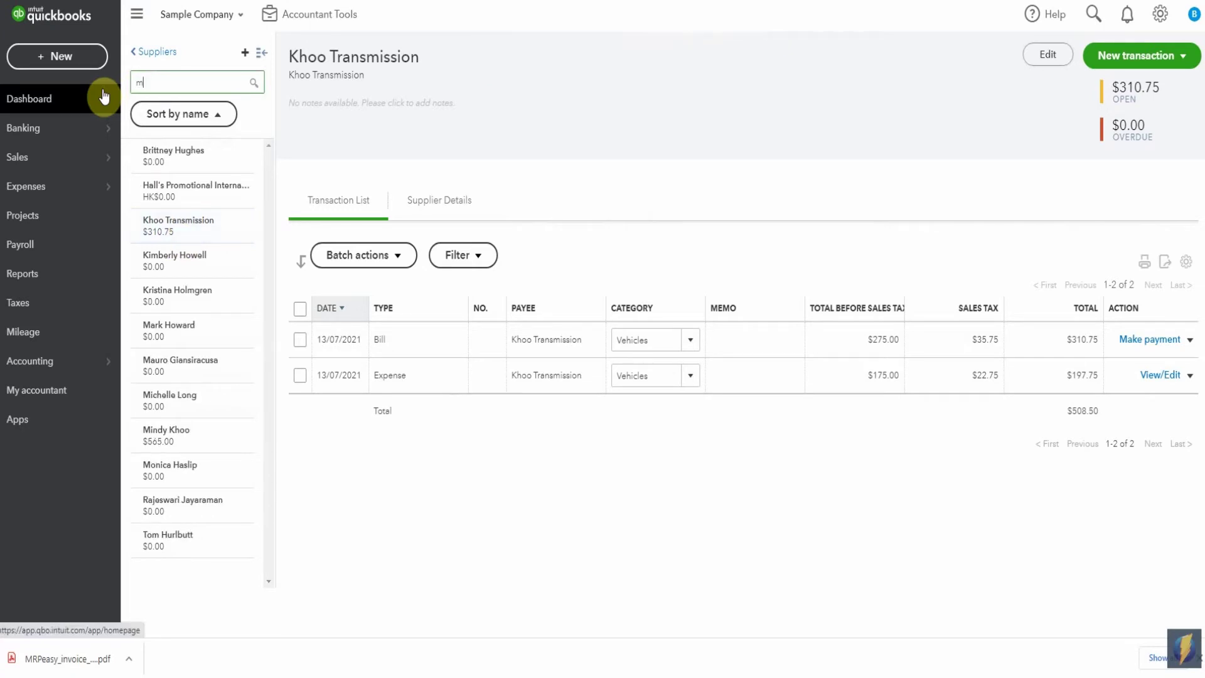
left_click(195, 160)
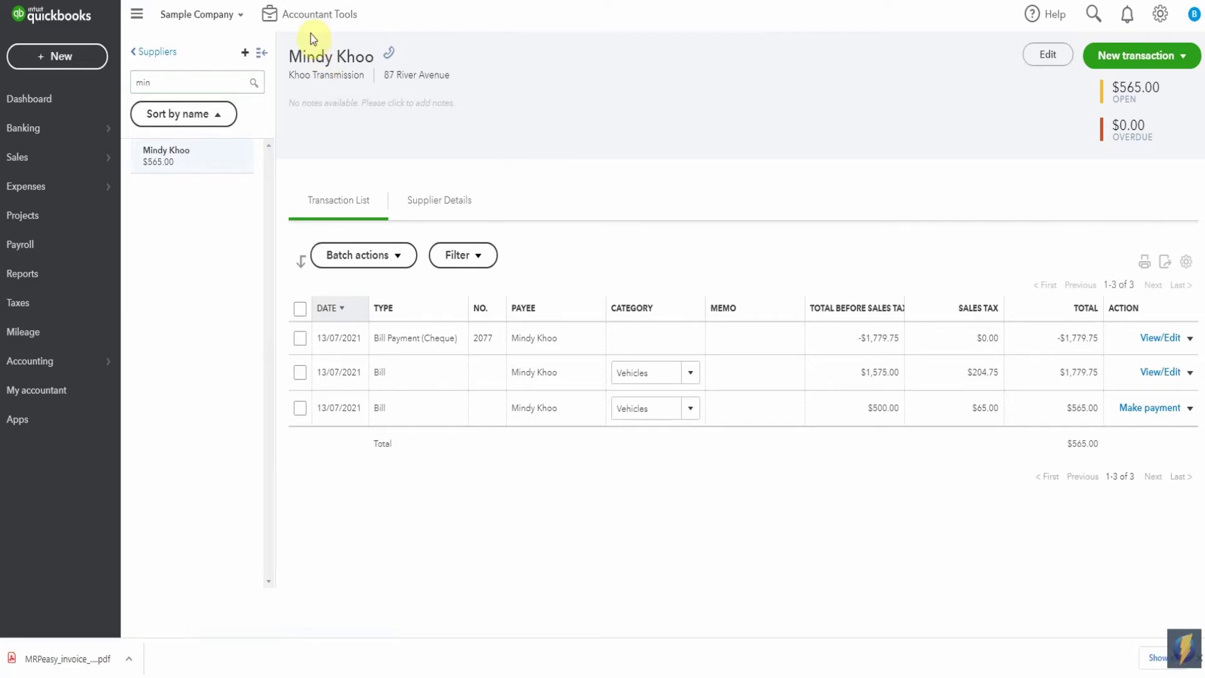
left_click(1029, 55)
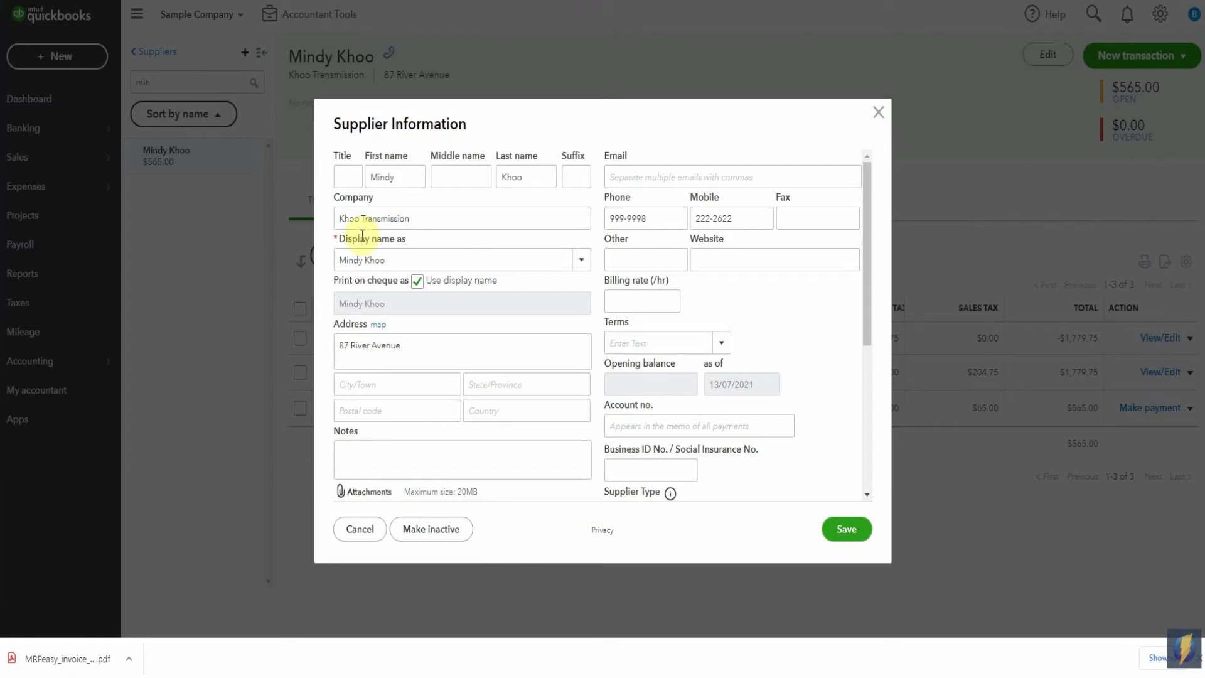
left_click(582, 263)
left_click(419, 285)
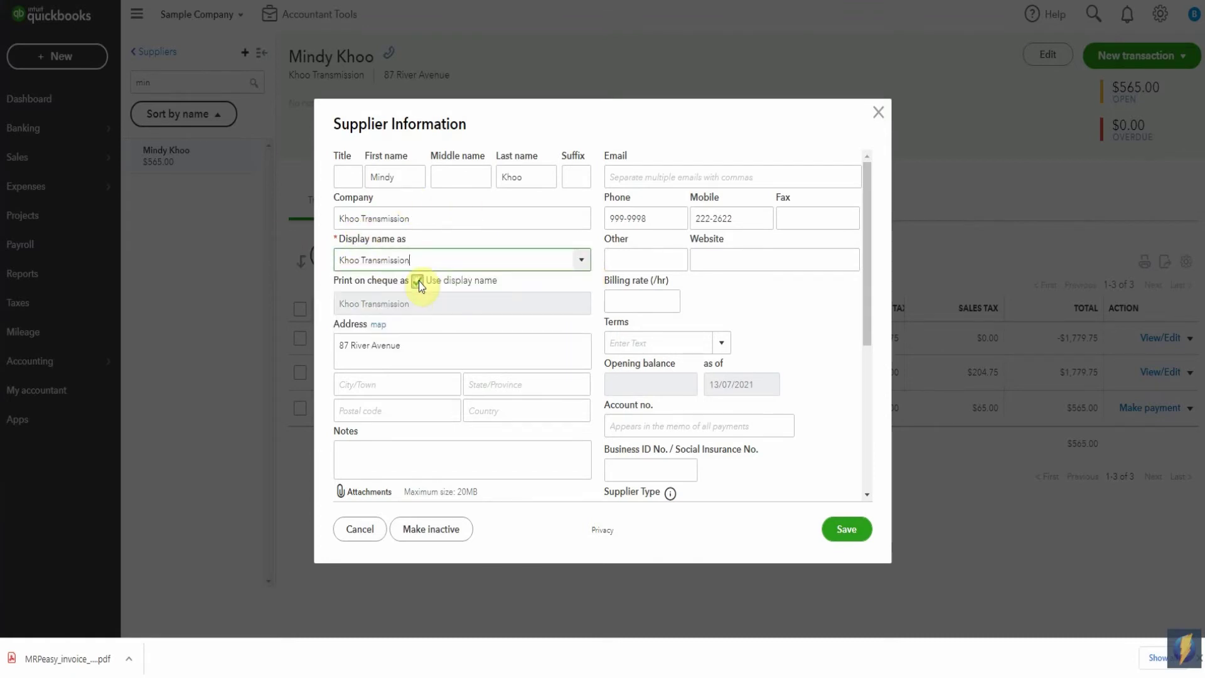
left_click(844, 530)
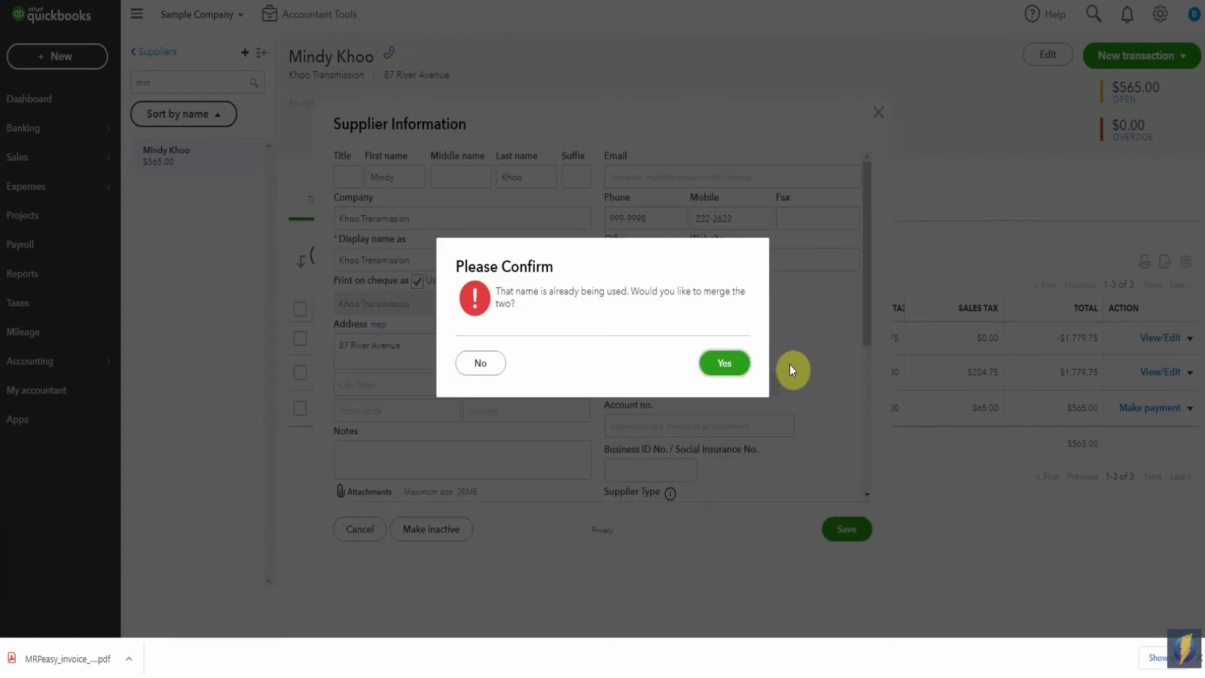
left_click(723, 363)
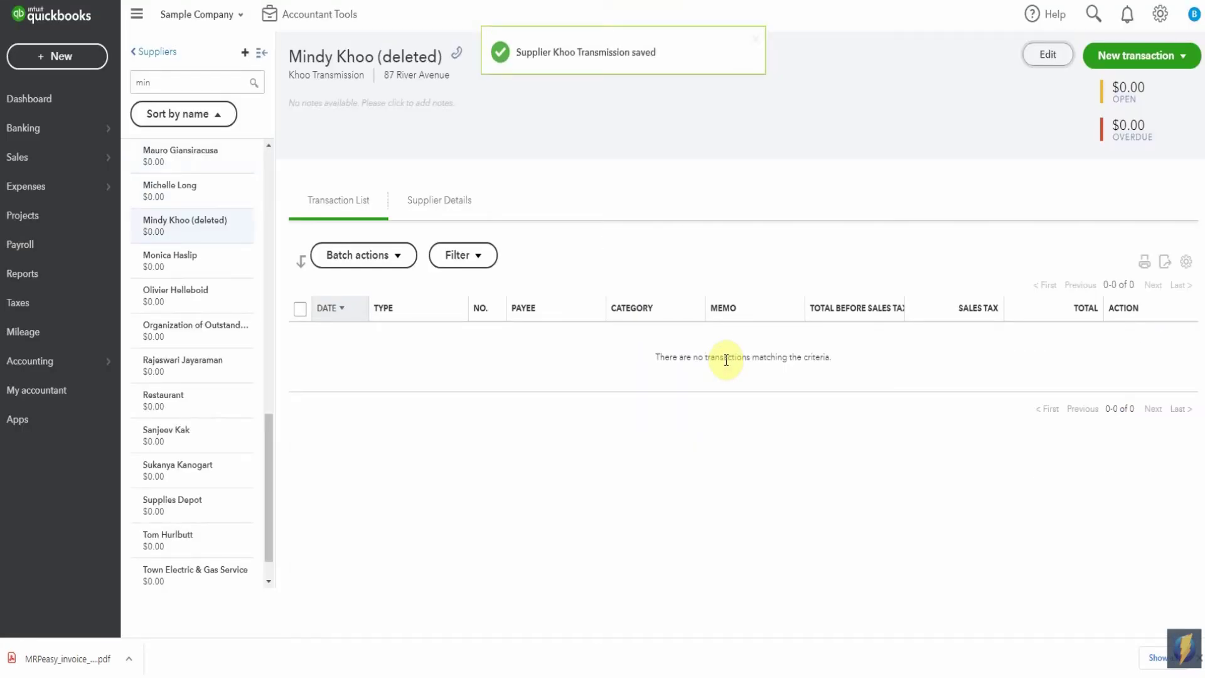
- Filter for 'khoo' and check Khoo Transmission's five transactions ($875.75 open) against the empty deleted entry
left_click_drag(166, 81, 124, 87)
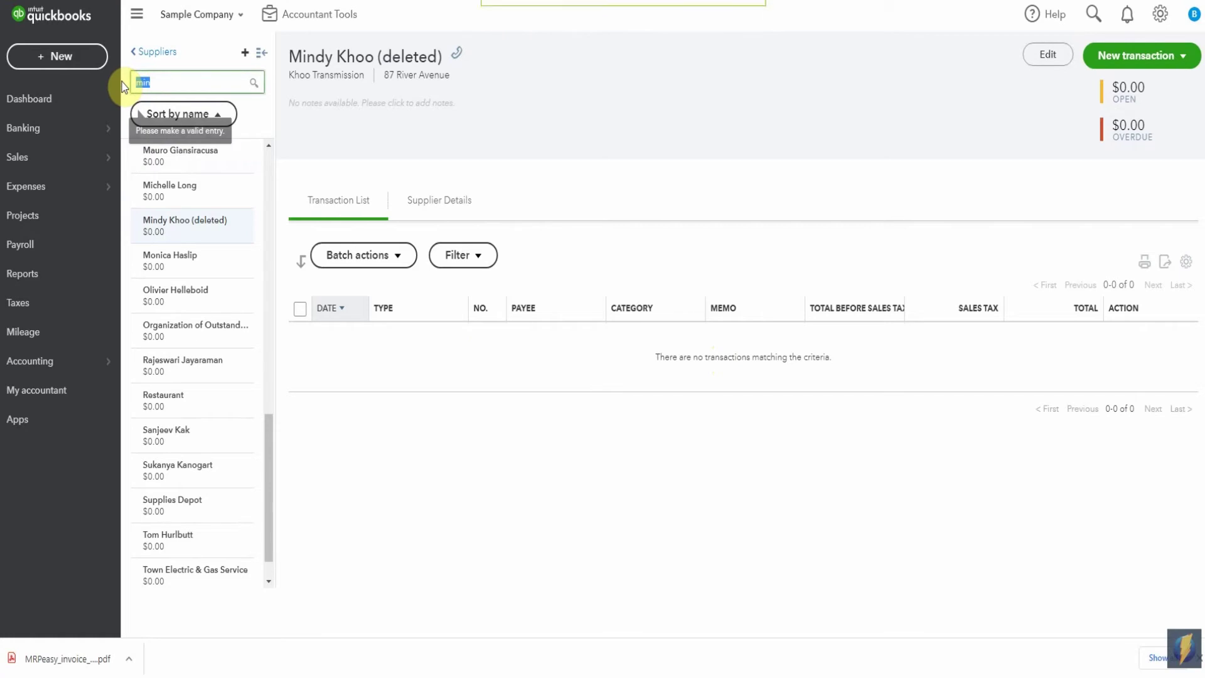
type("khoo")
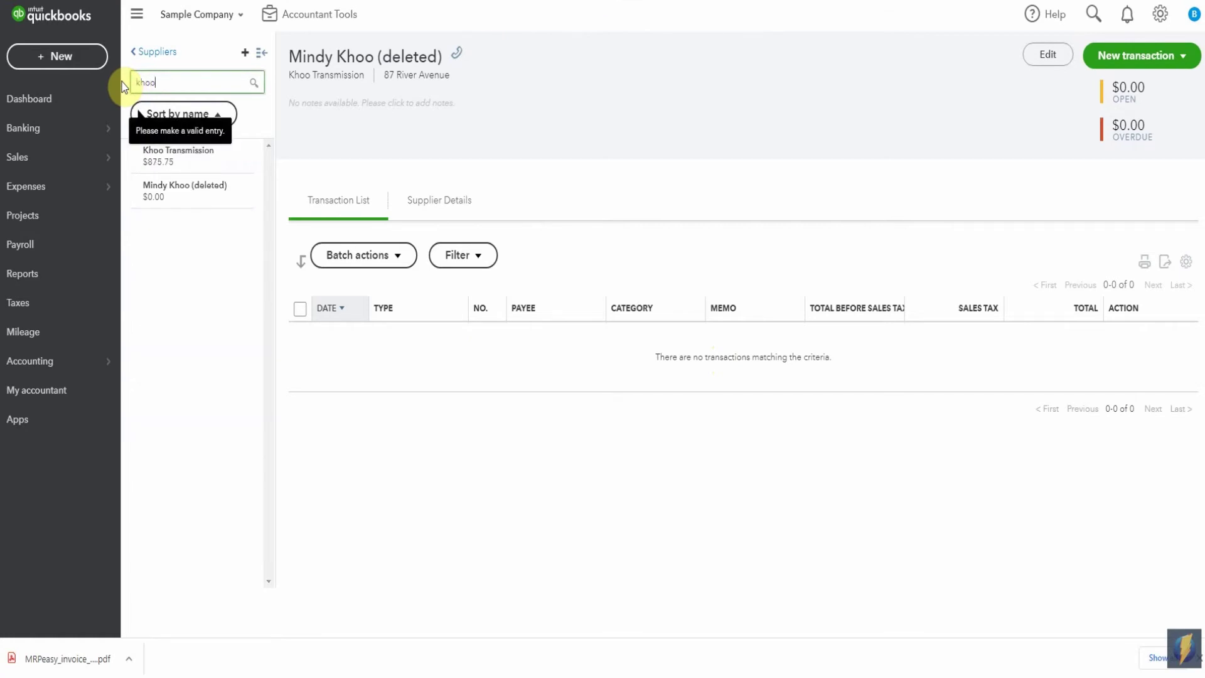
left_click(153, 158)
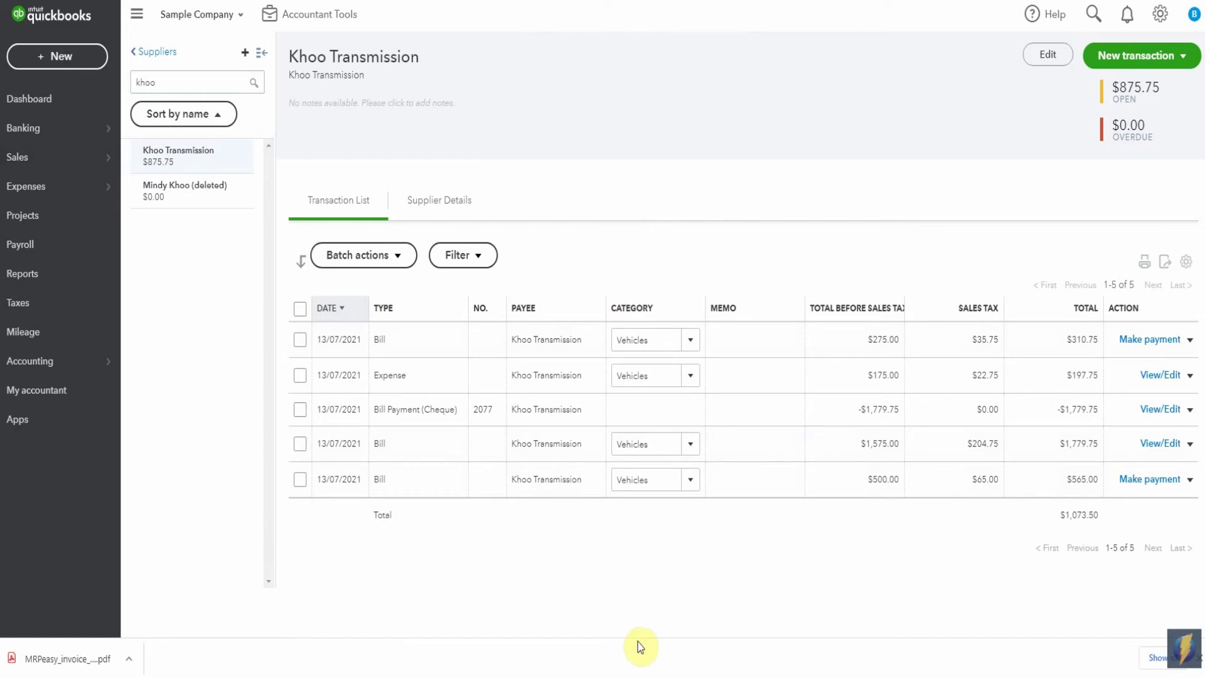
left_click(196, 202)
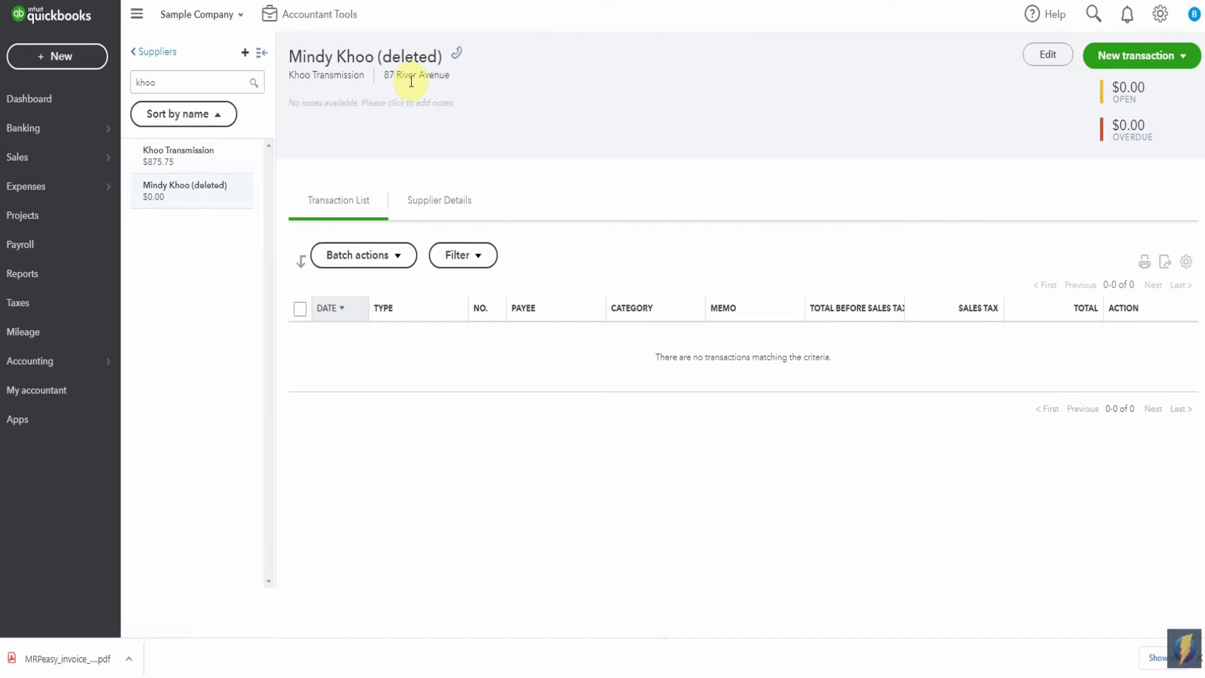
left_click(211, 162)
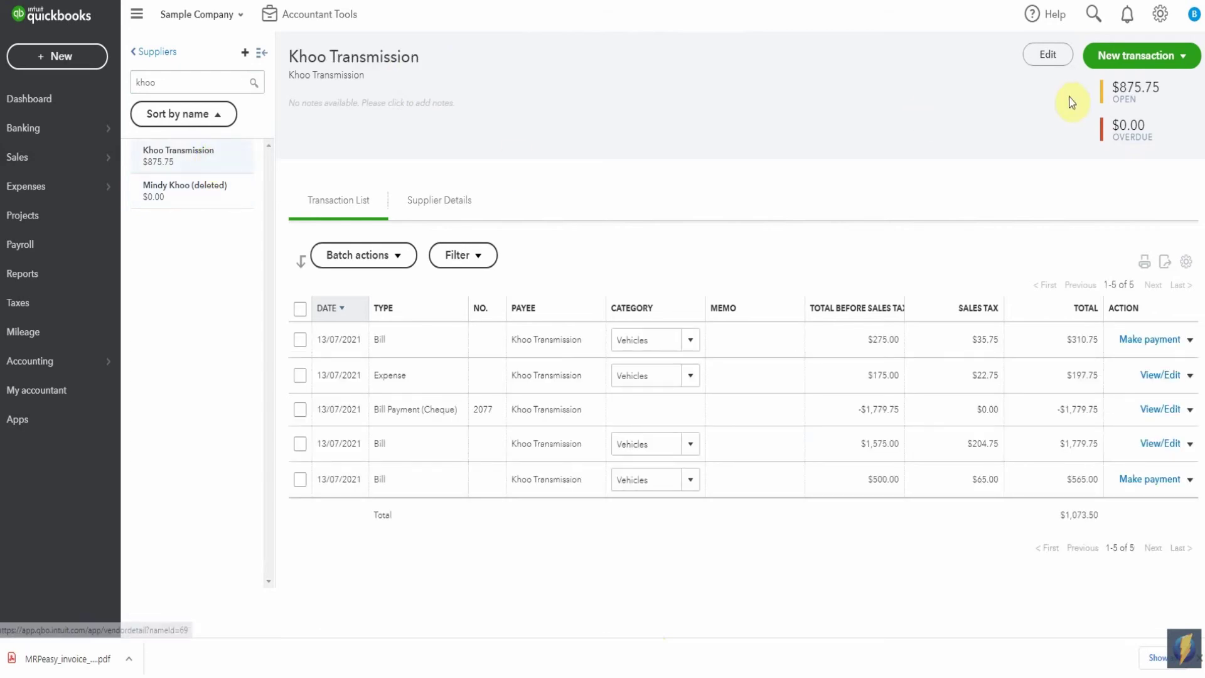
- Enter the contact's first and last name on Khoo Transmission's supplier record and save
left_click(1048, 54)
left_click(402, 179)
key("Tab")
key("Tab")
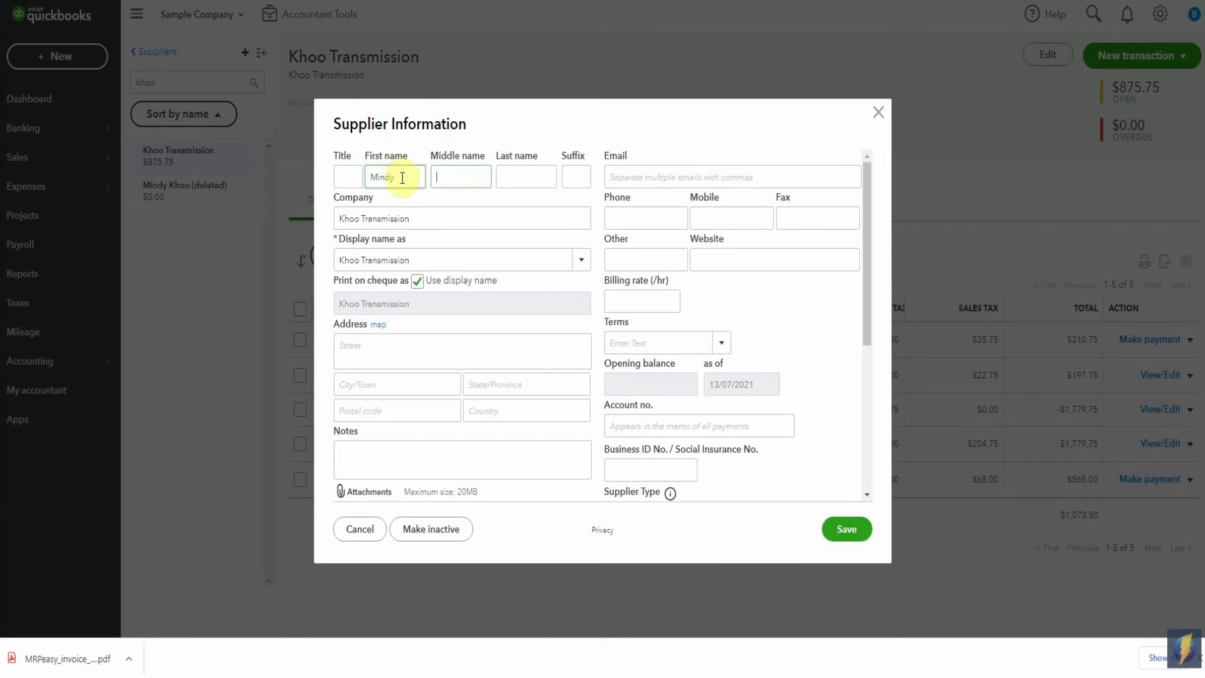
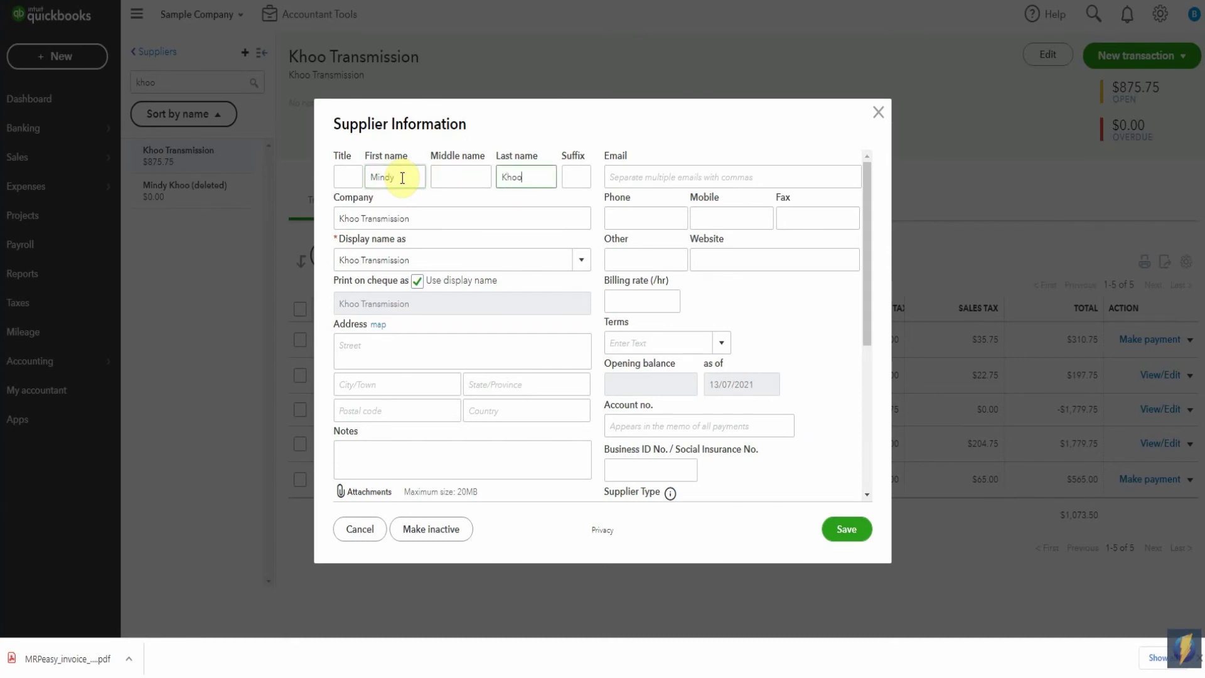
left_click(846, 532)
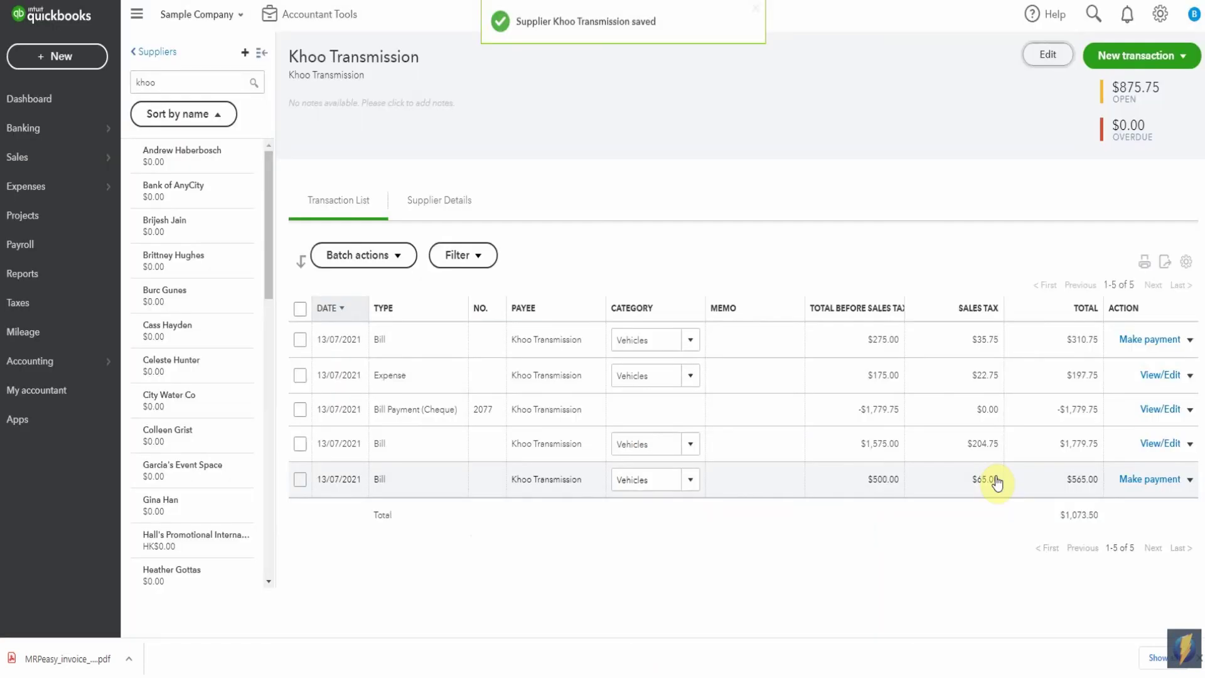